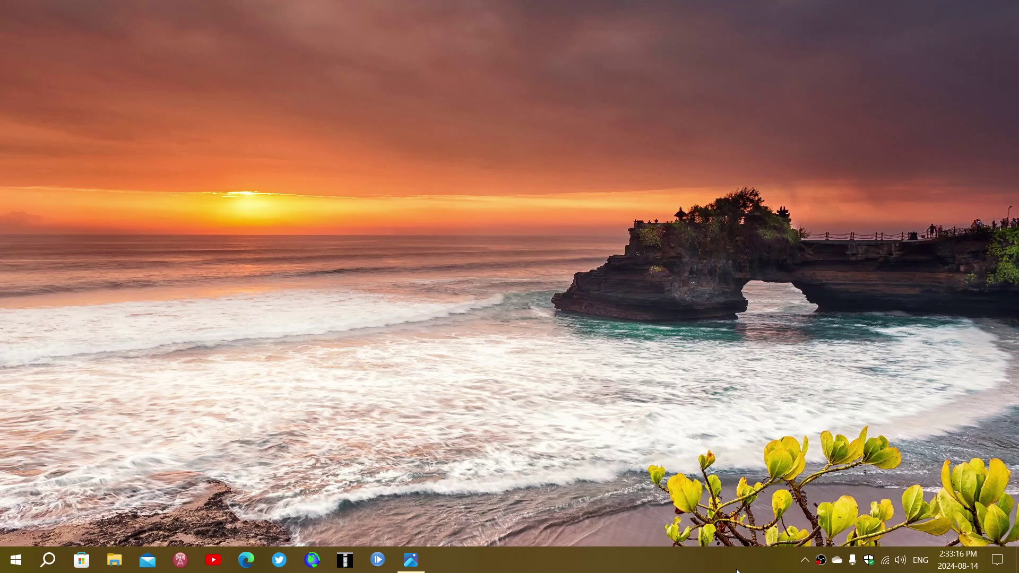
# Bring the 'time to upgrade your PC' screenshot back to the front in Photos
pyautogui.click(416, 562)
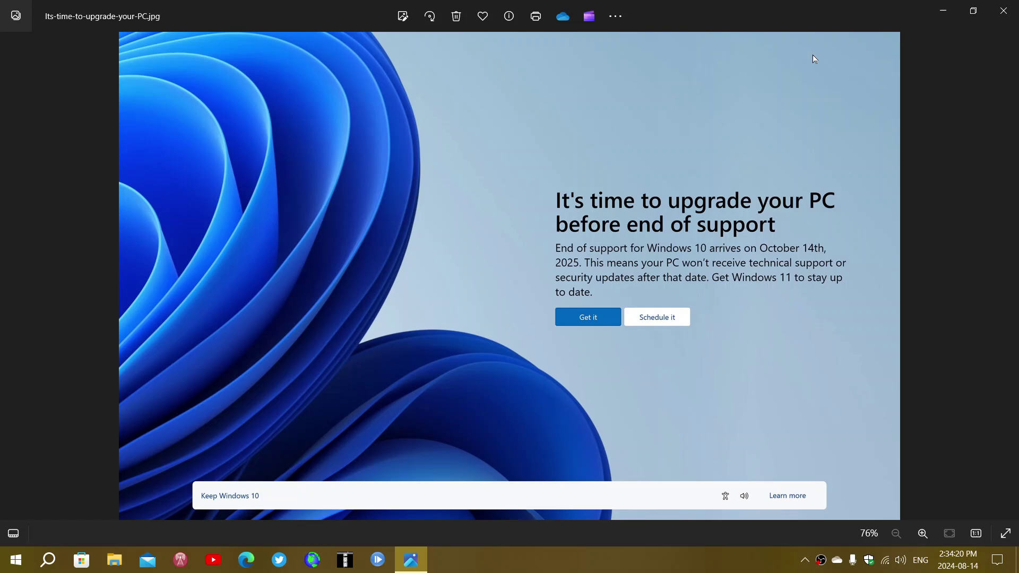
pyautogui.click(1004, 10)
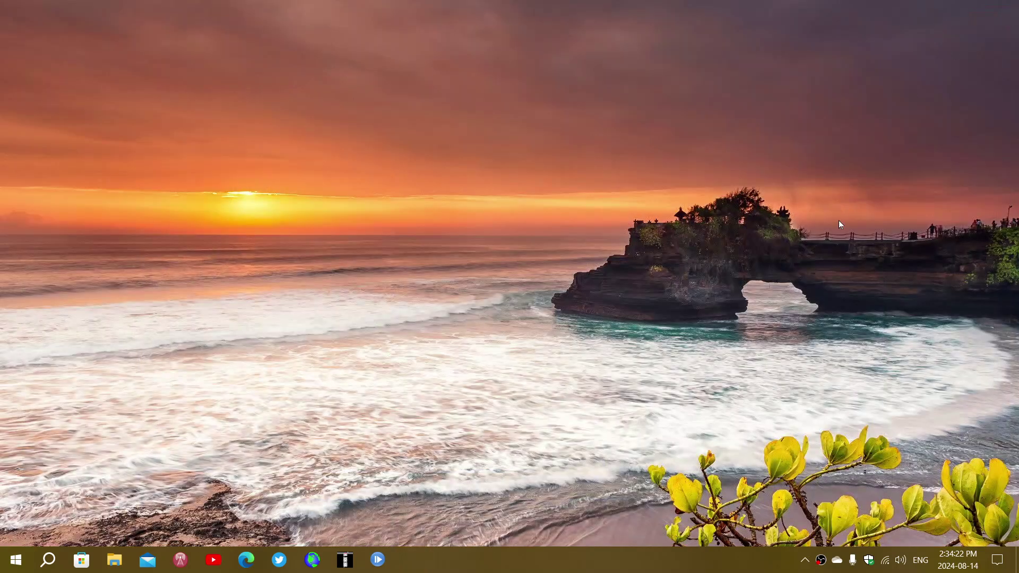